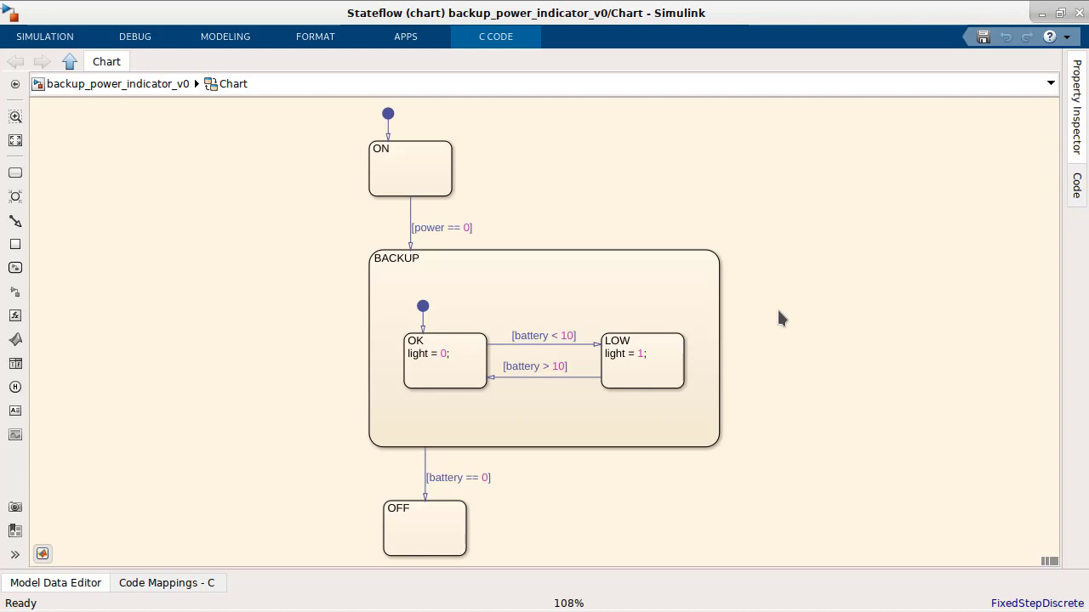
Inspect the chart by selecting the ON, BACKUP, OK substate and OFF states in turn
click(423, 154)
click(424, 267)
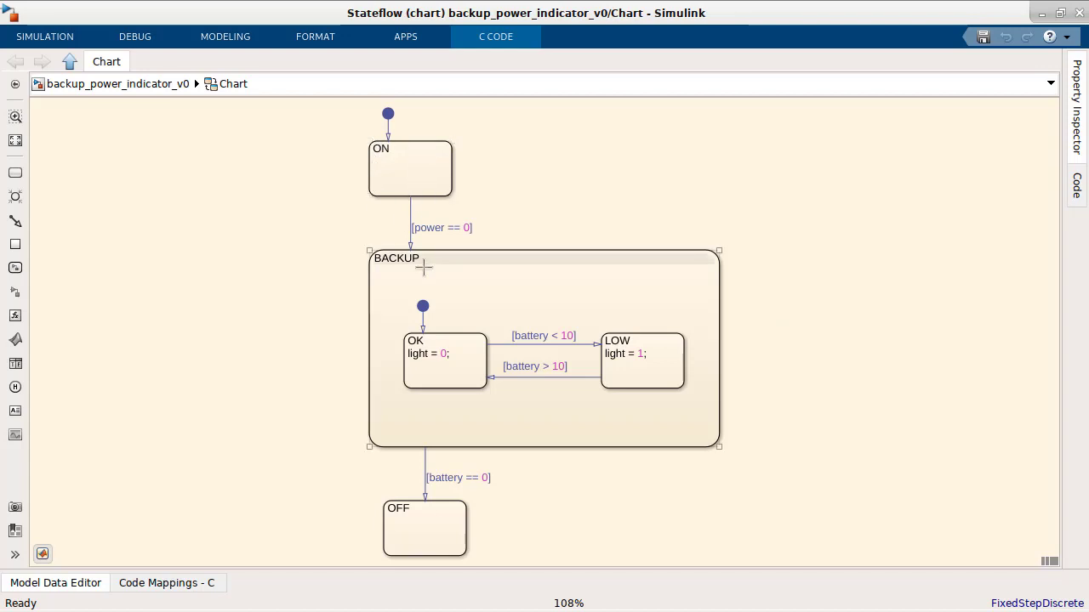
click(467, 238)
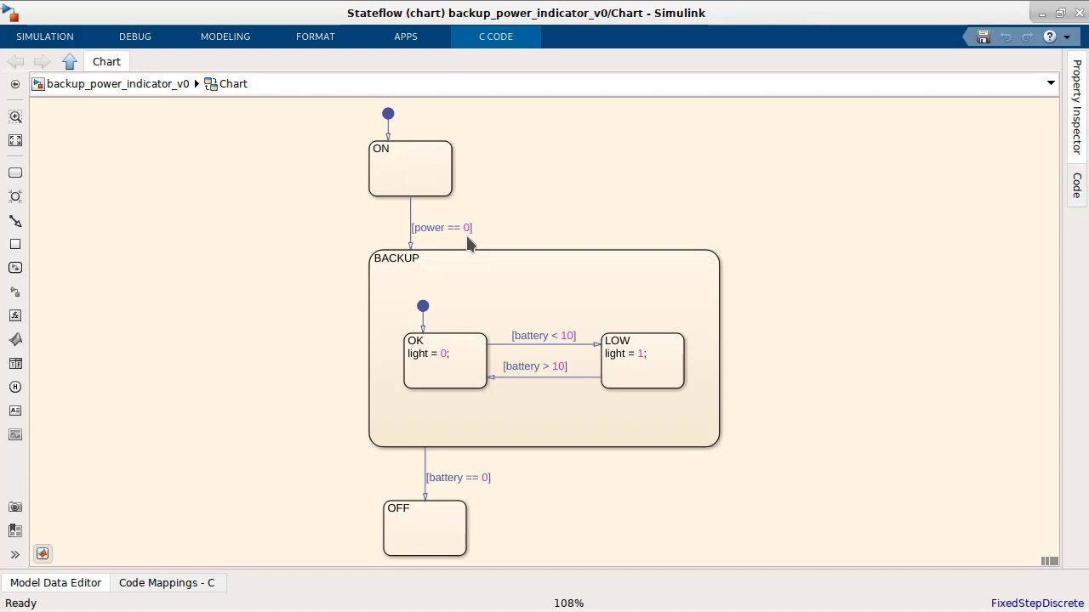
click(455, 310)
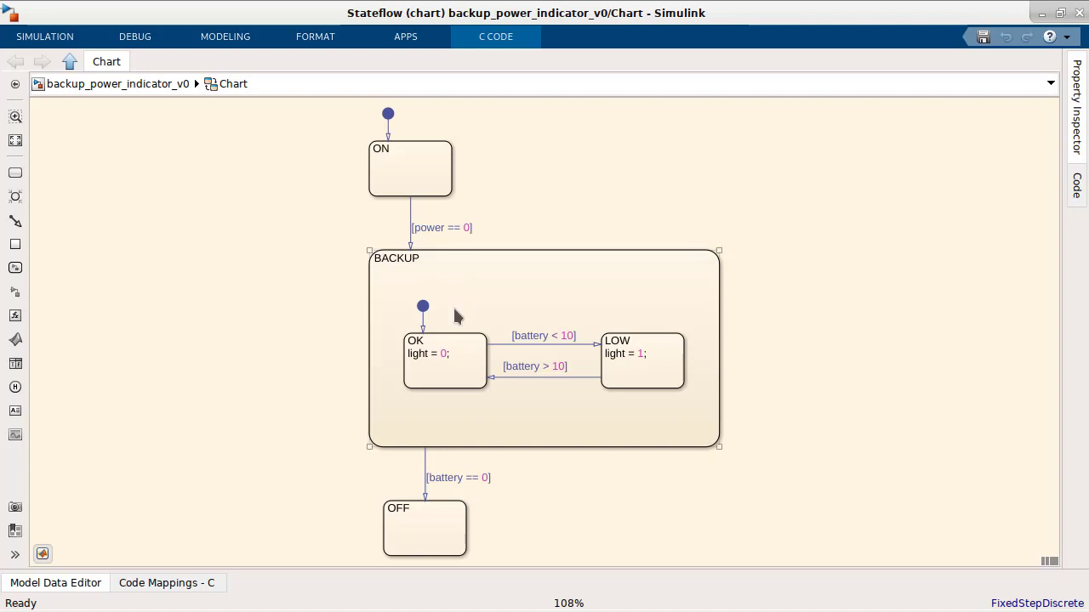
click(442, 371)
click(568, 325)
click(470, 460)
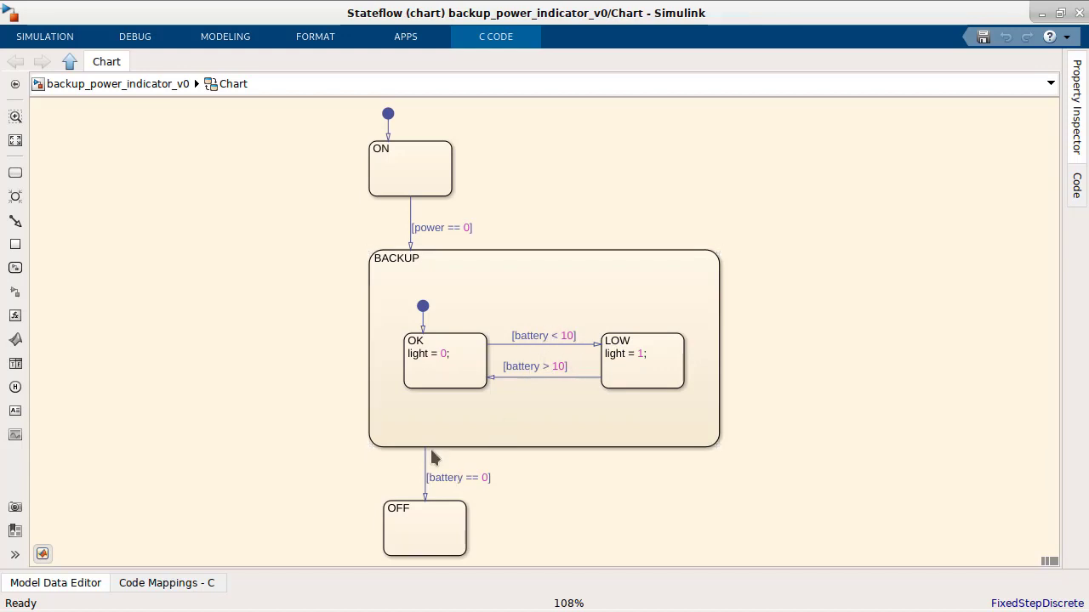
click(433, 522)
click(801, 322)
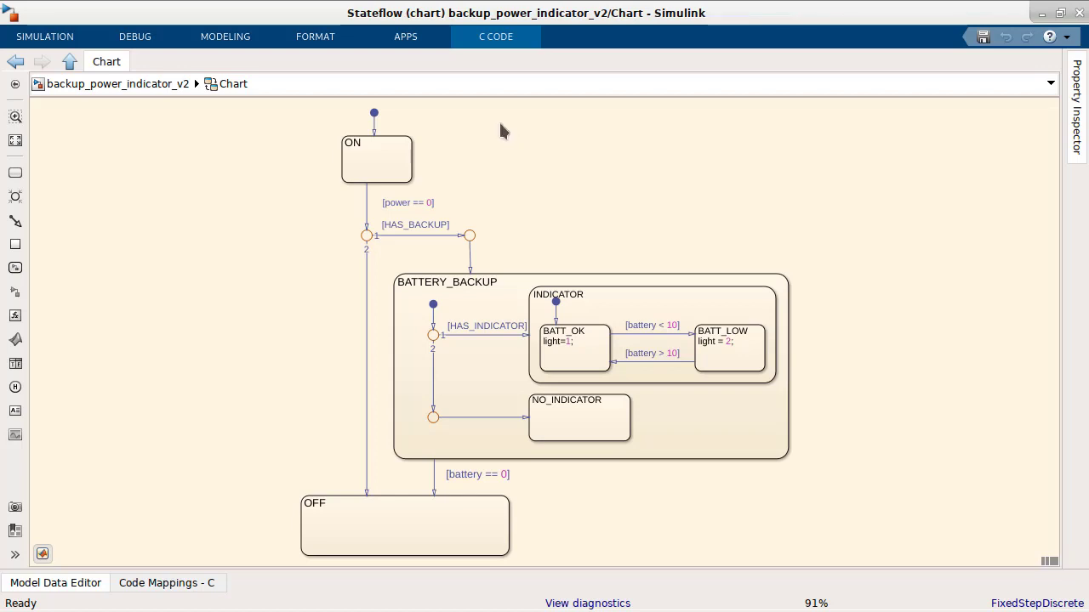
Generate C code for backup_power_indicator_v2, trace the INDICATOR state, then close the code view
click(501, 39)
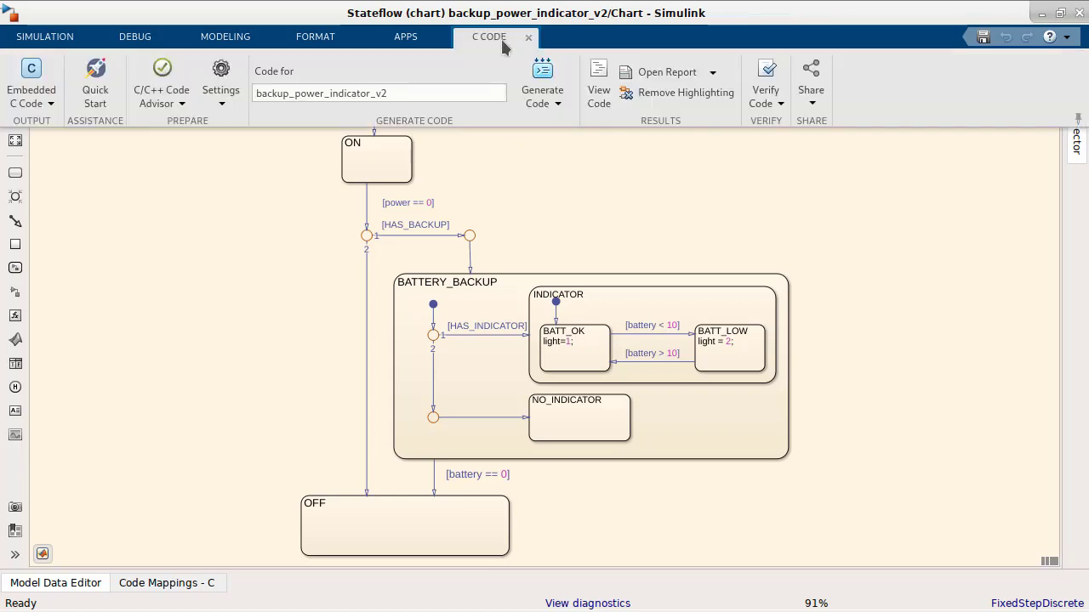
click(542, 75)
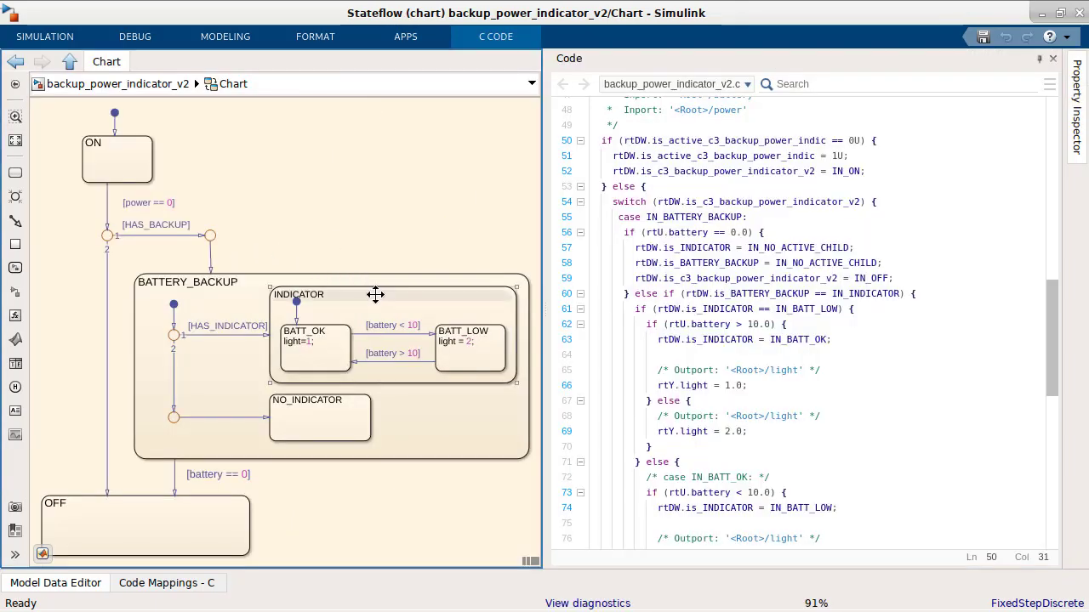
click(375, 294)
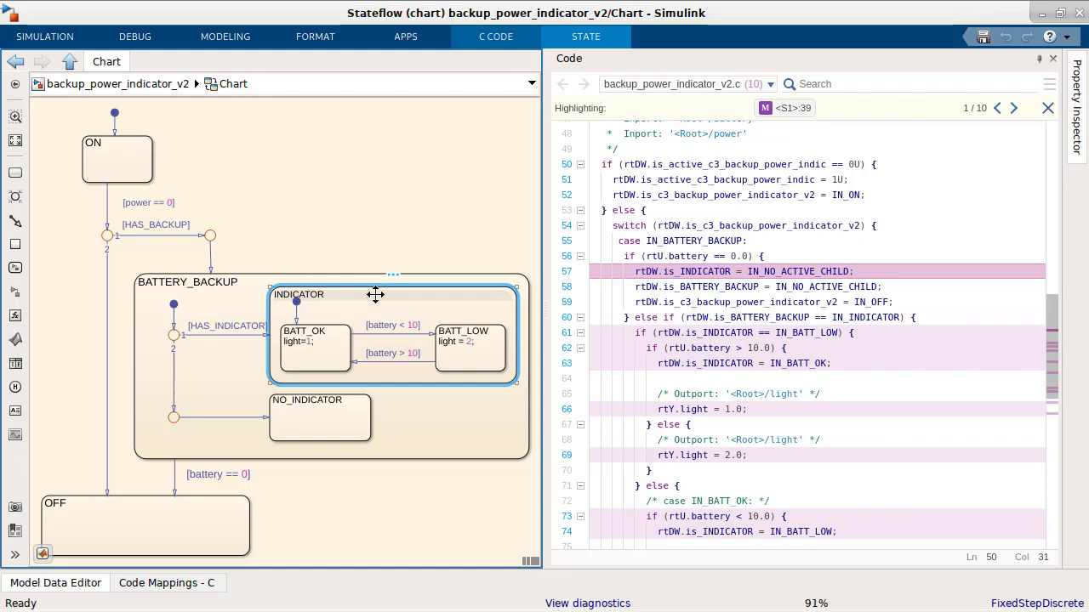
click(502, 222)
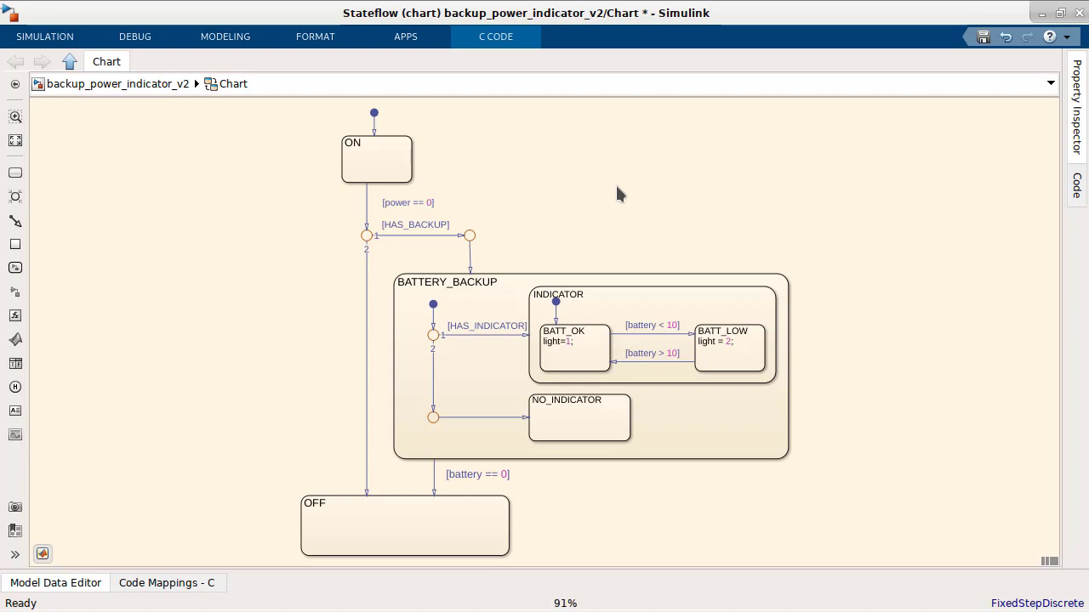
Turn the [HAS_BACKUP] transition into a variant transition
click(425, 235)
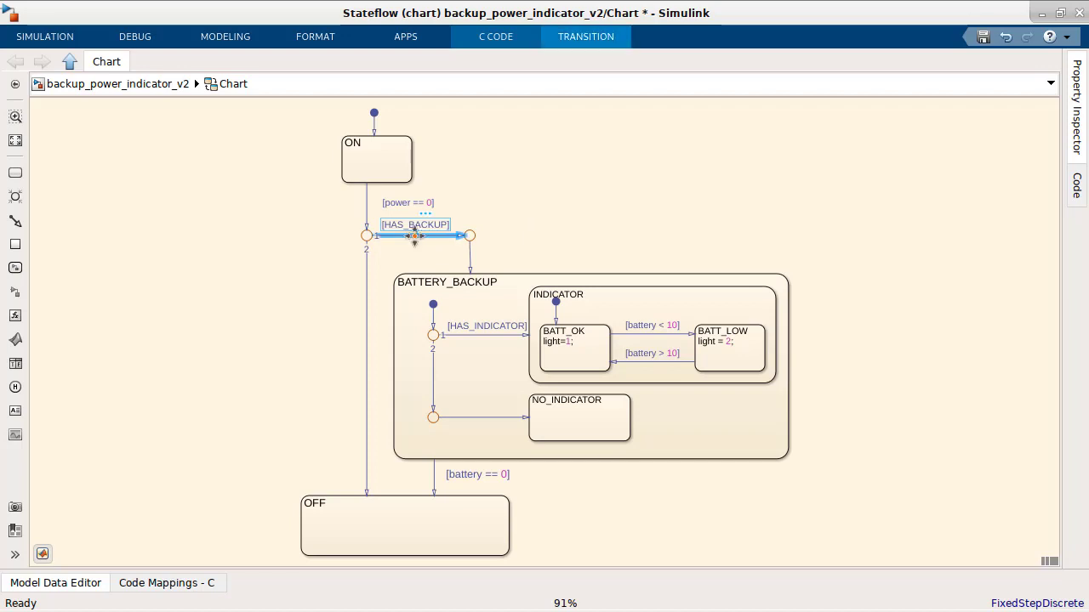
click(564, 36)
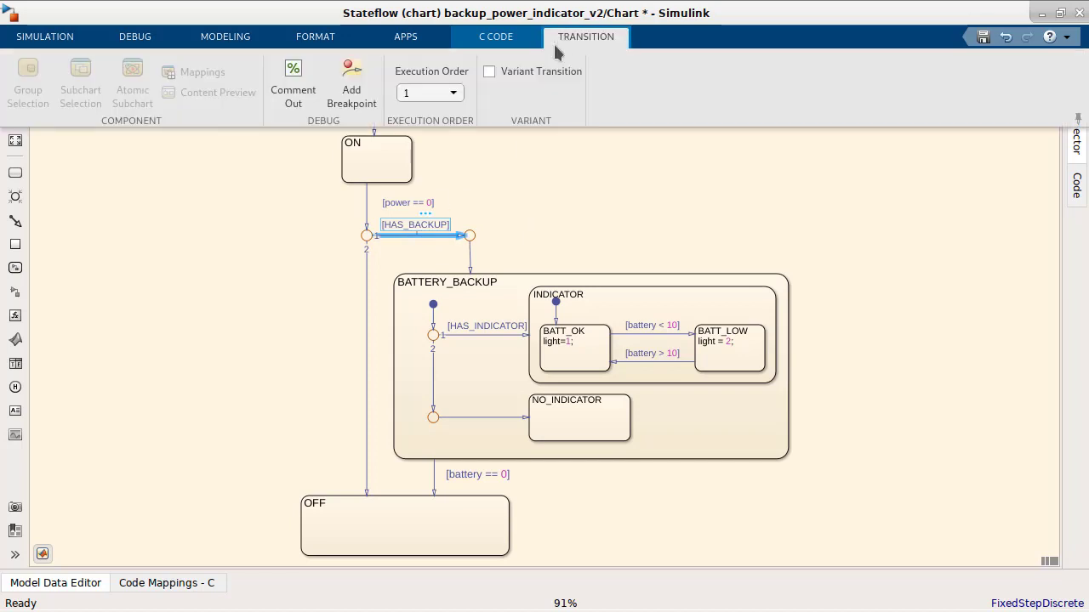
click(516, 73)
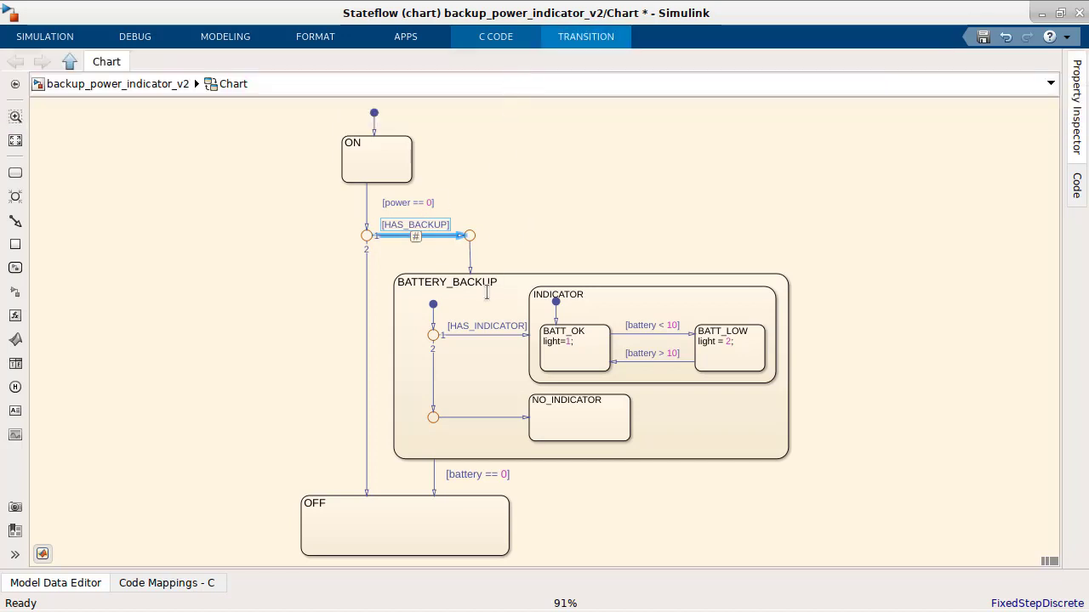
Turn the [HAS_INDICATOR] transition inside BATTERY_BACKUP into a variant transition as well
click(476, 335)
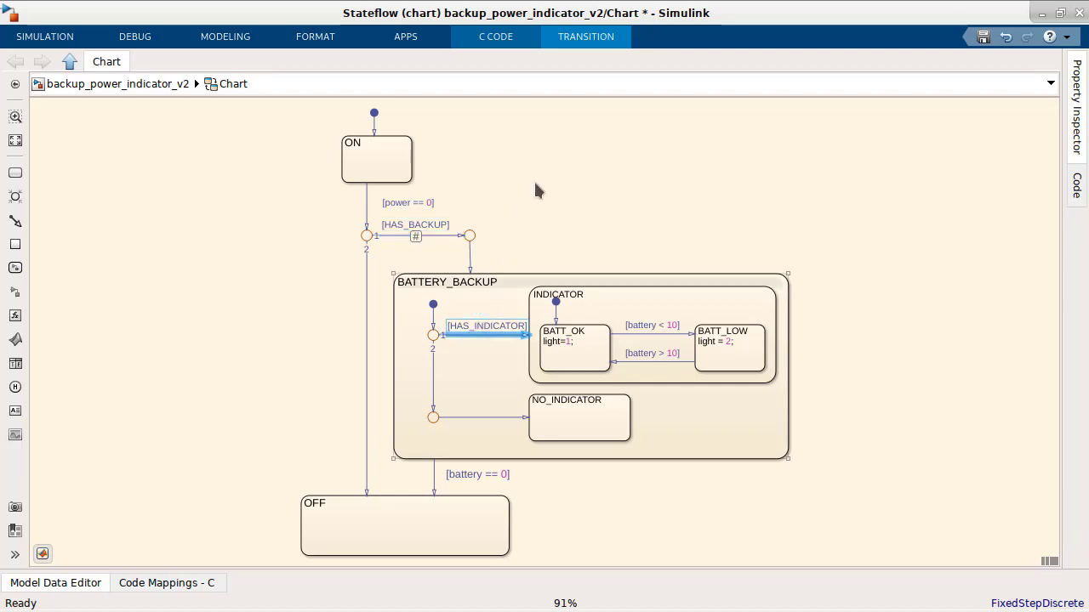
click(578, 42)
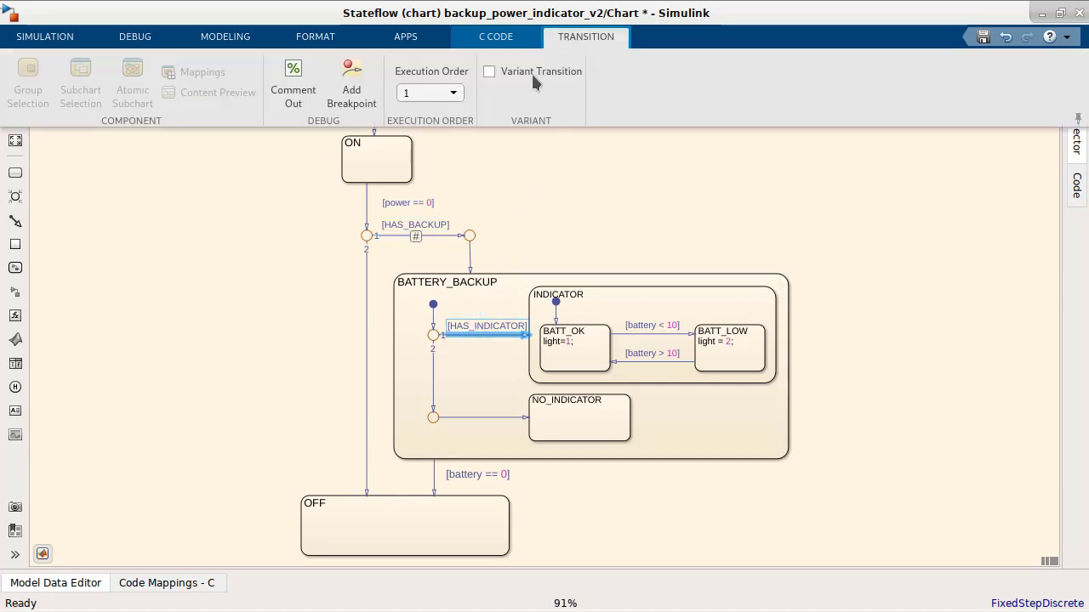
click(535, 74)
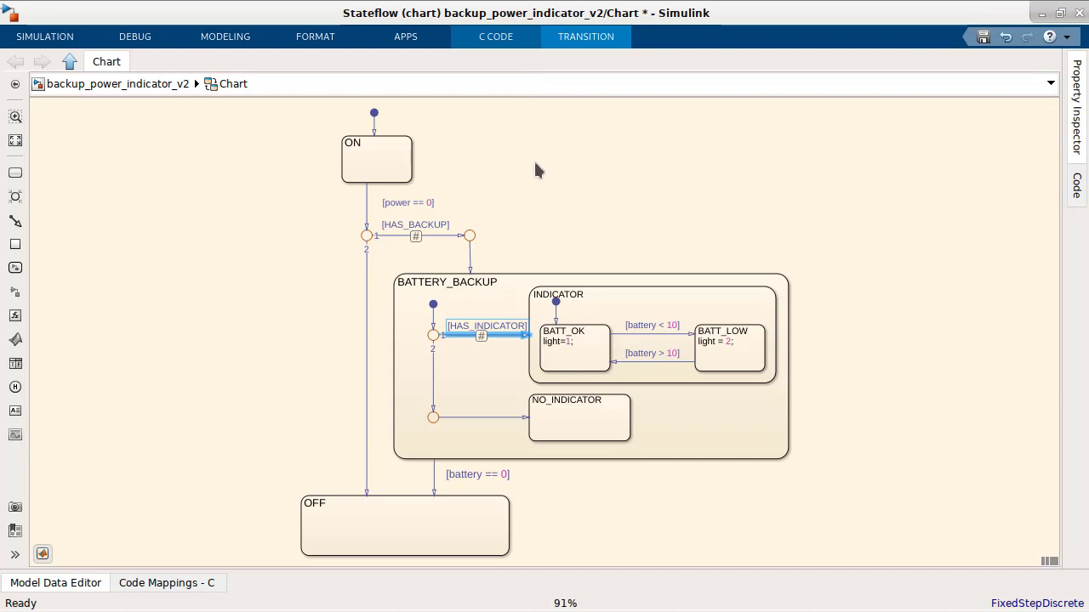
click(302, 250)
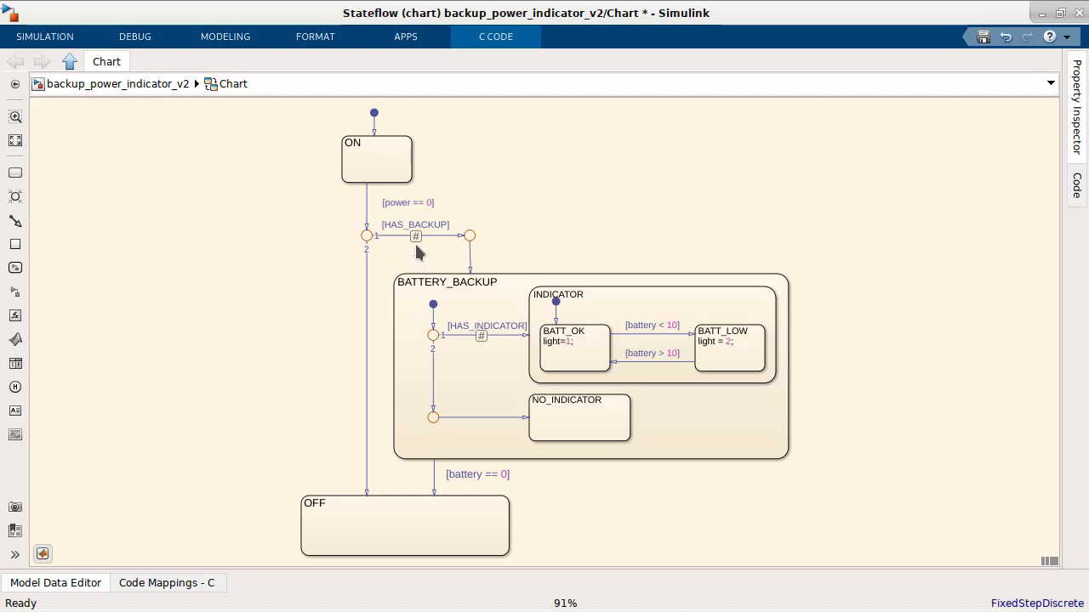
In the MATLAB Command Window set HAS_BACKUP = true and HAS_INDICATOR = false, then return to the chart
click(475, 313)
key(alt+Tab)
text(HAS_BACKU)
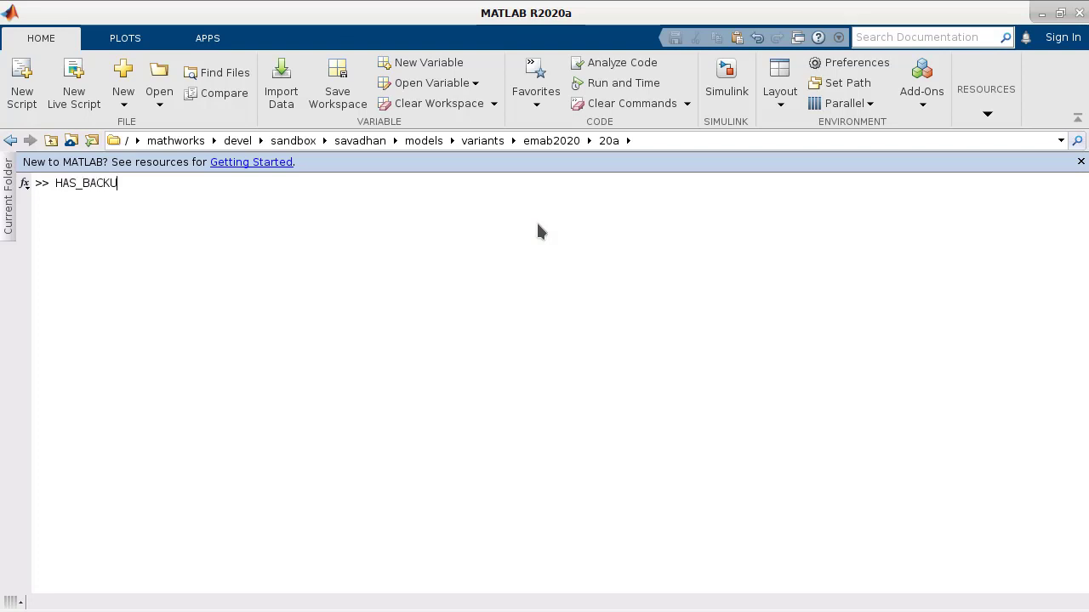
text(= true;)
key(Return)
text(HAS_INDICATOR)
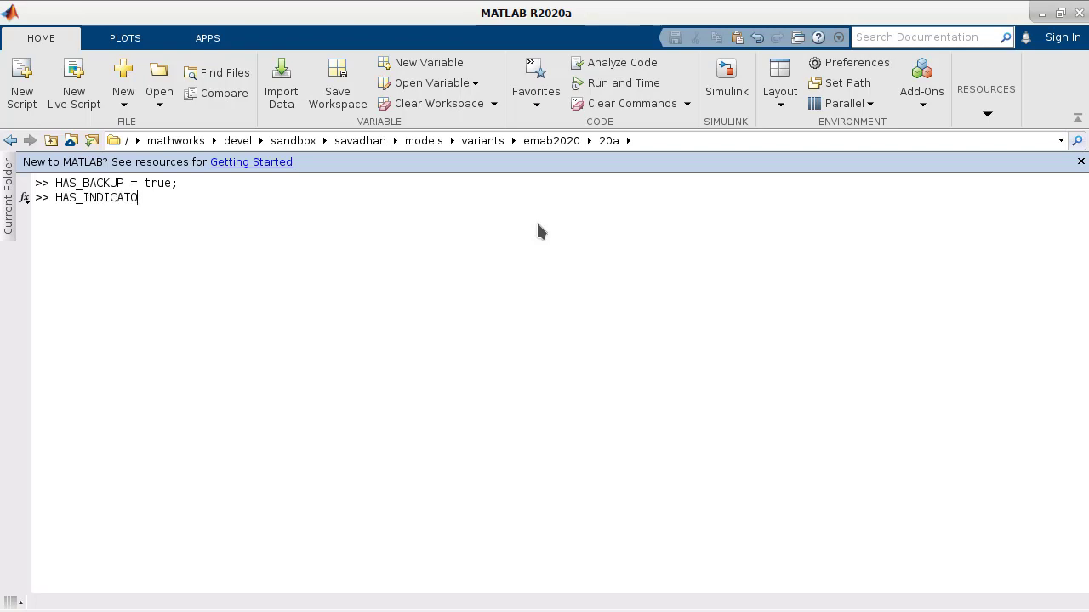
text( = false;)
key(Return)
key(alt+Tab)
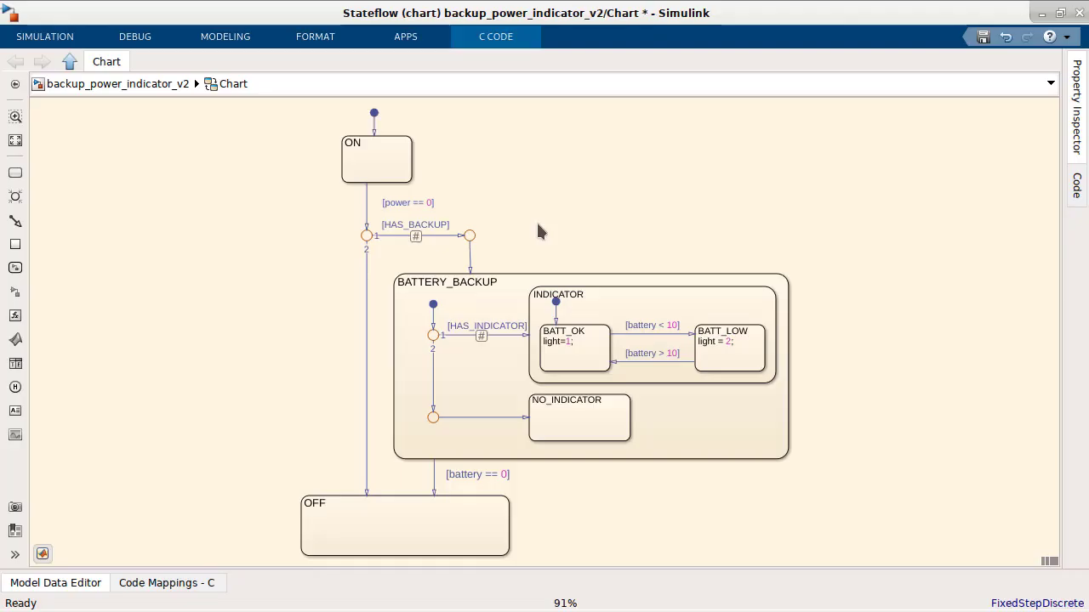
Generate C code for the chart and dismiss the Code Generation Report
click(504, 38)
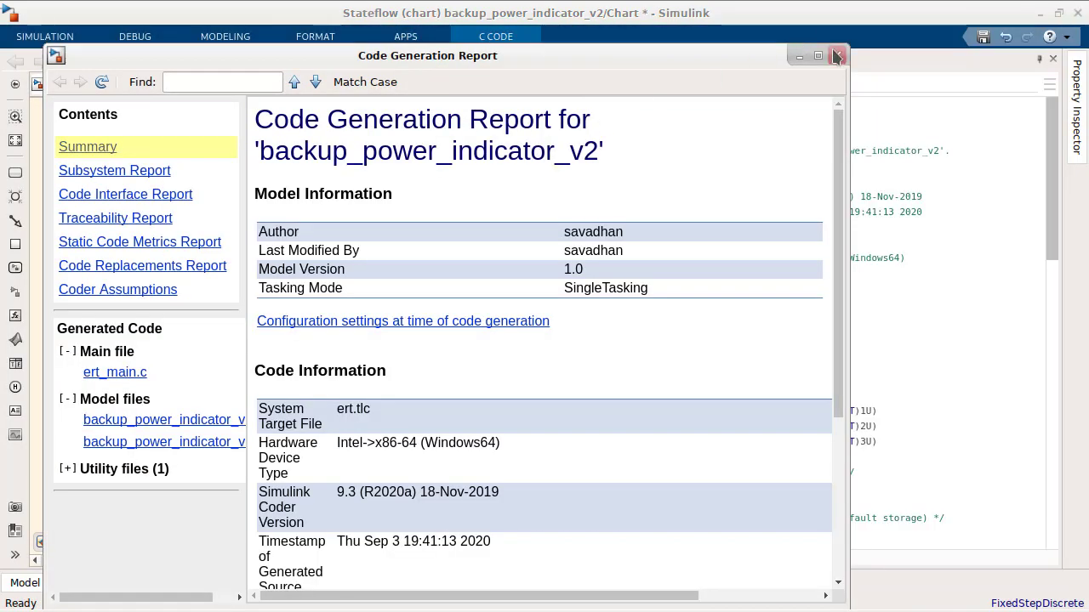
click(837, 56)
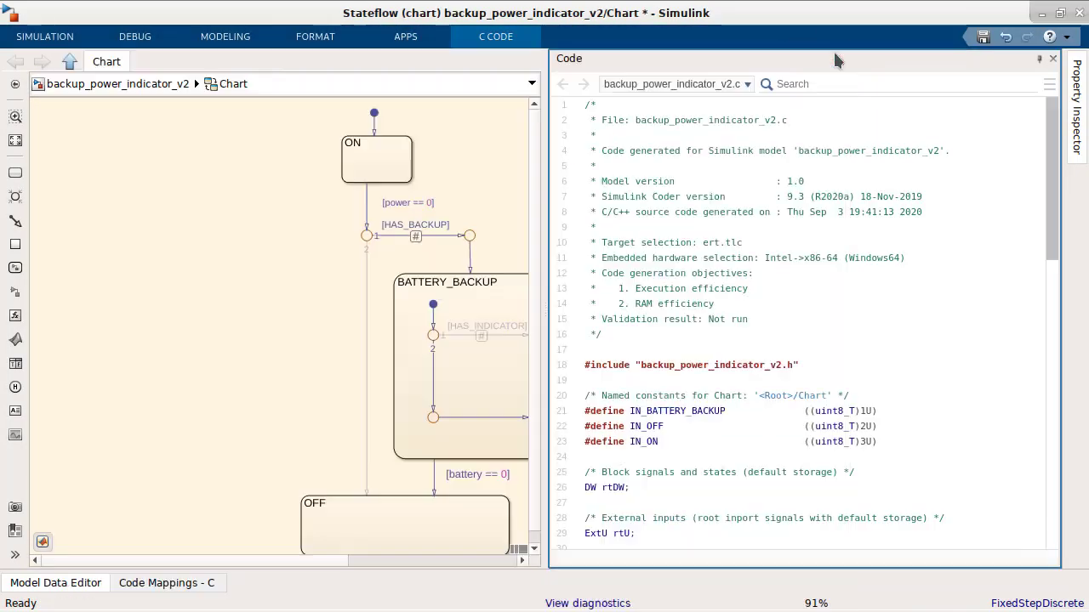
click(259, 219)
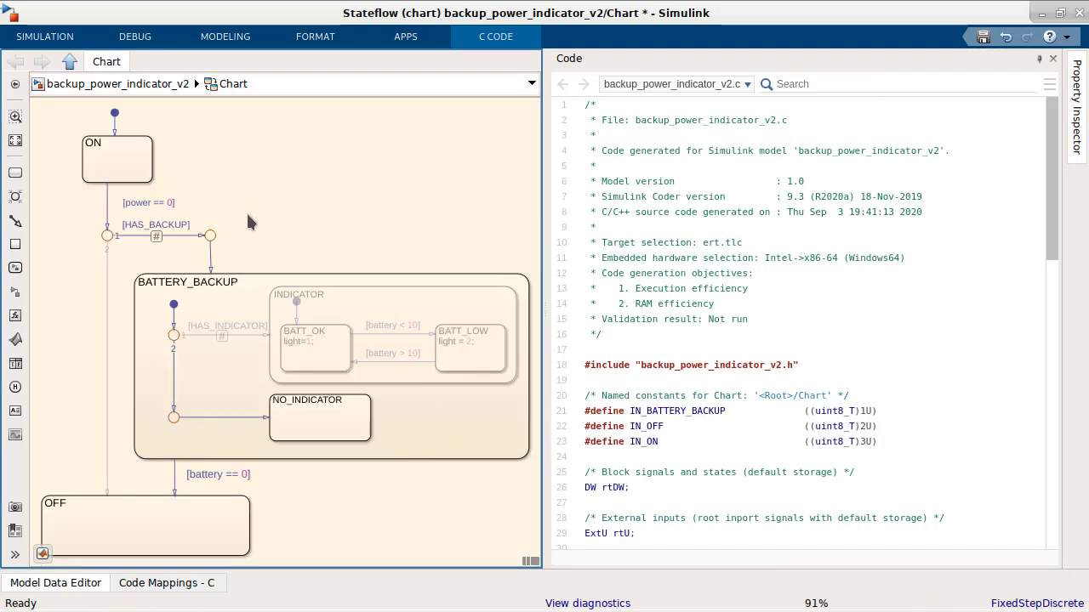
Trace BATTERY_BACKUP and INDICATOR into backup_power_indicator_v2.c, where INDICATOR's branch appears greyed out
click(223, 334)
click(415, 354)
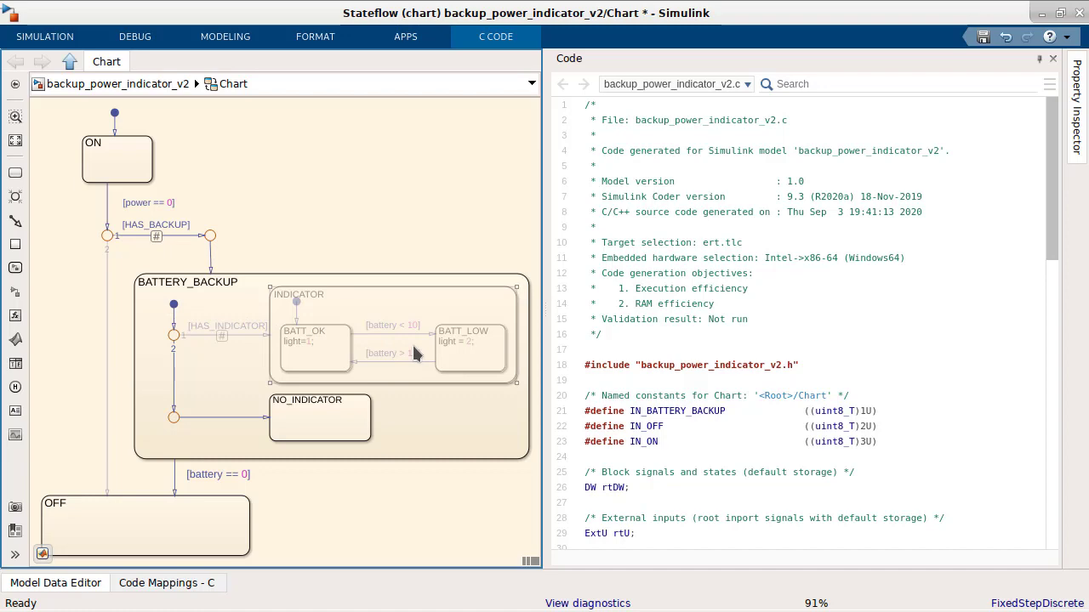
click(695, 315)
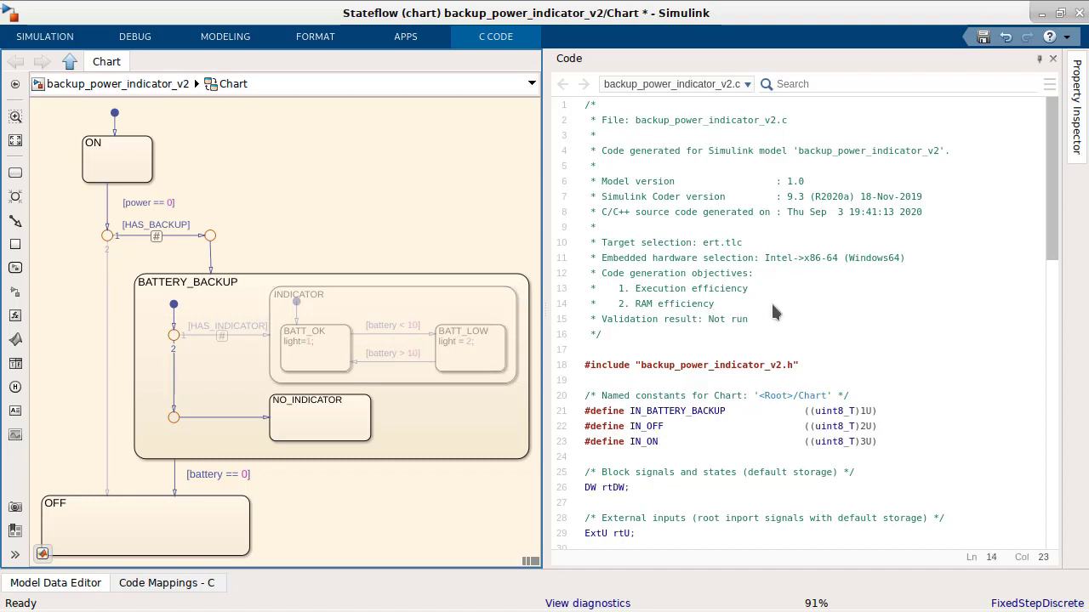
Scroll through the step function, then switch the code view to backup_power_indicator_v2.h
scroll(773, 306, down, 7)
scroll(774, 313, down, 4)
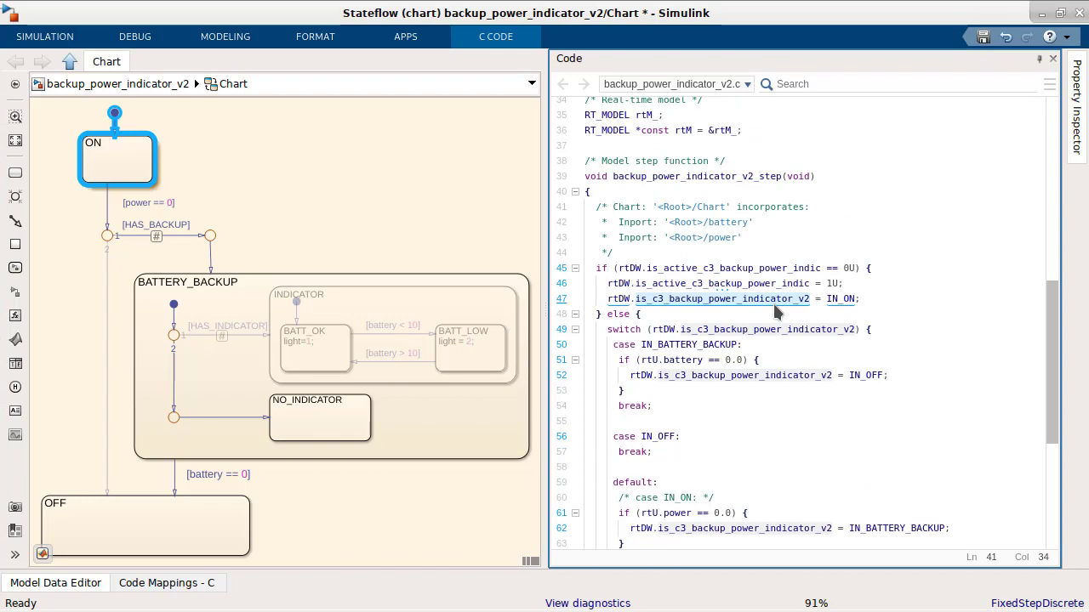
scroll(769, 306, down, 2)
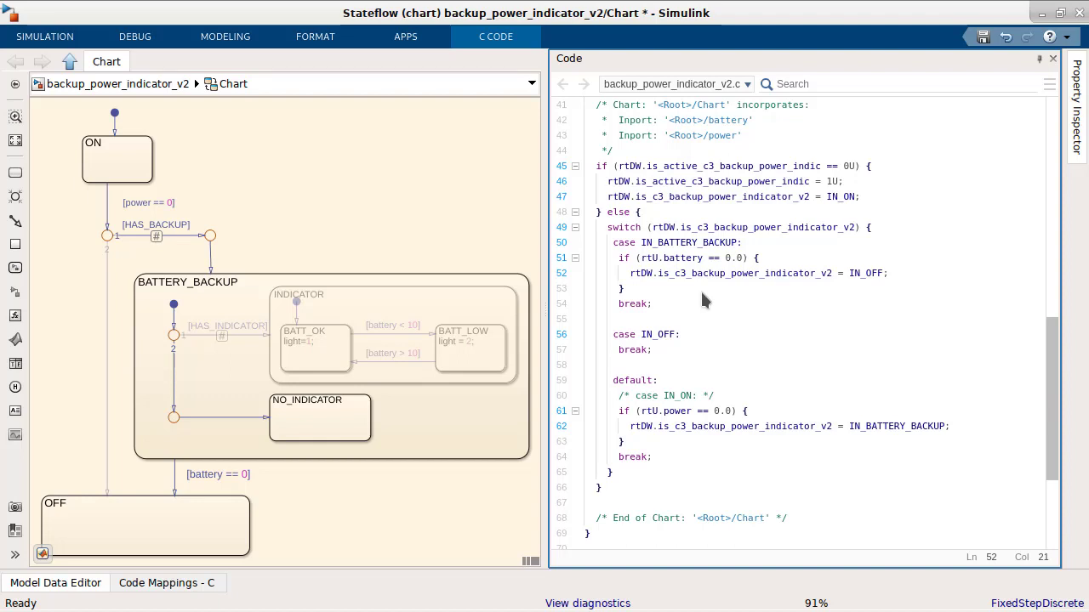
click(731, 87)
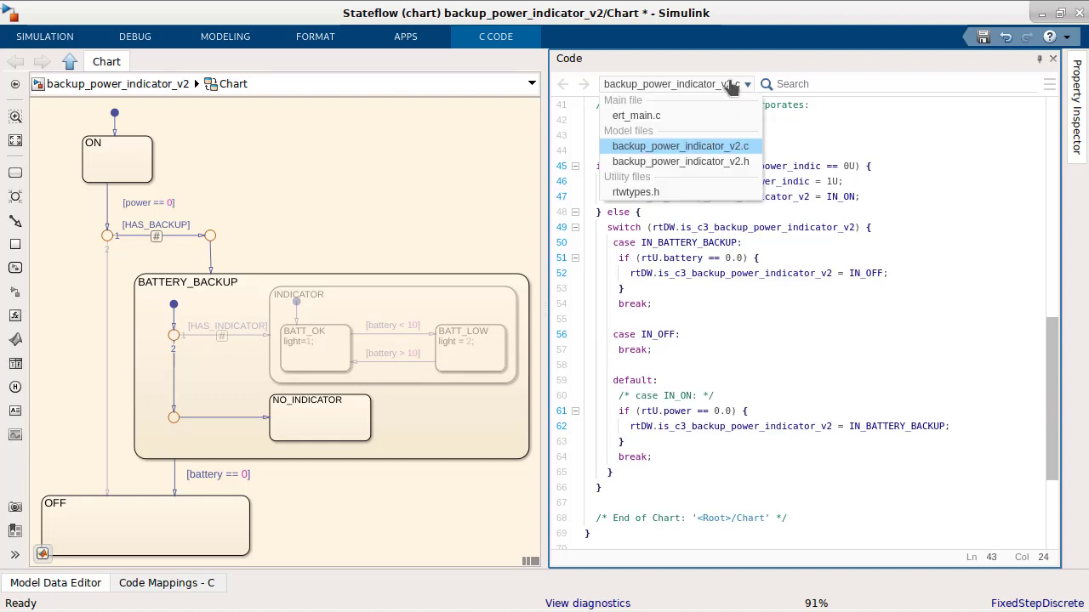
click(717, 161)
scroll(821, 313, down, 2)
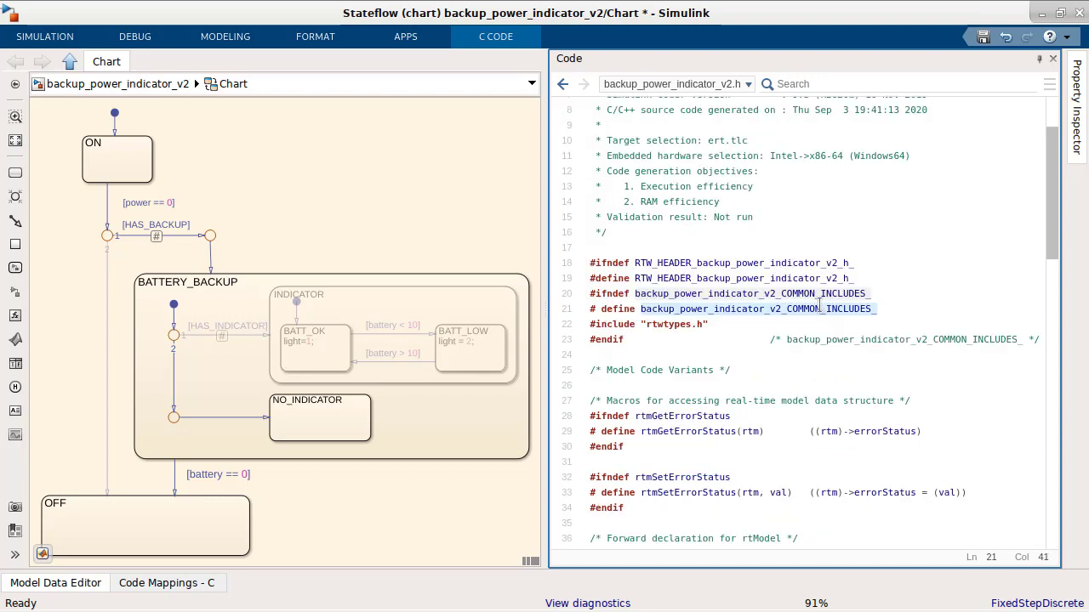
scroll(821, 313, down, 4)
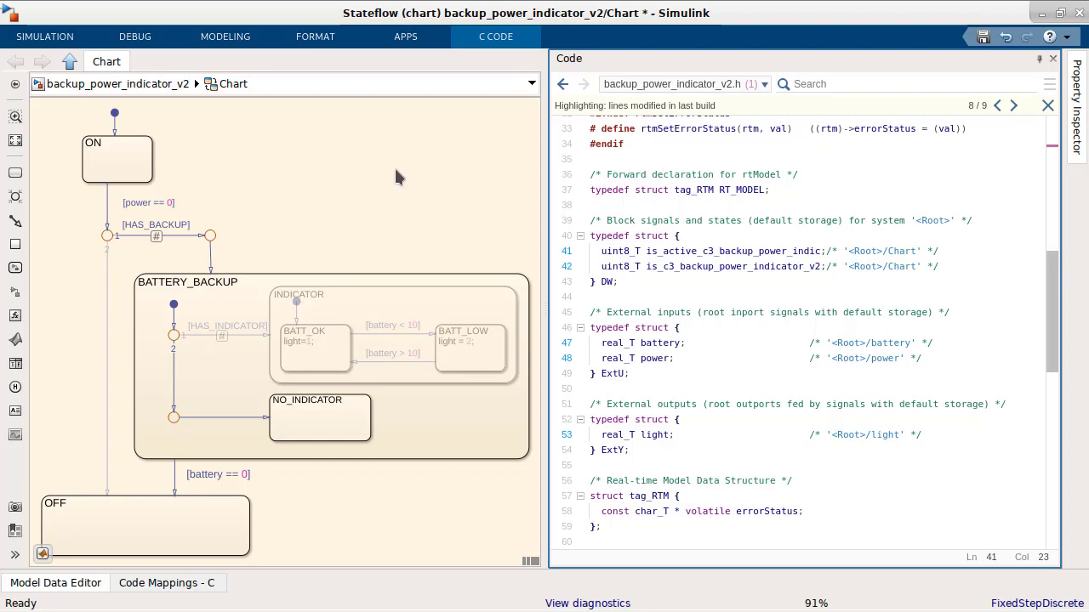
Enable Generate preprocessor conditionals in the chart's Properties and confirm with OK
right_click(396, 171)
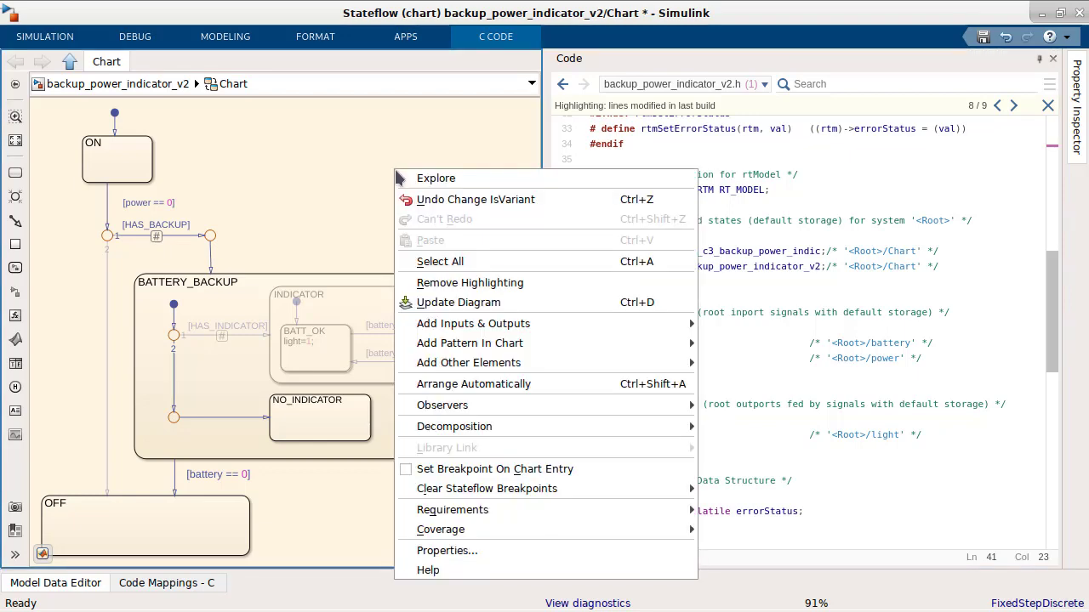
click(452, 552)
click(319, 417)
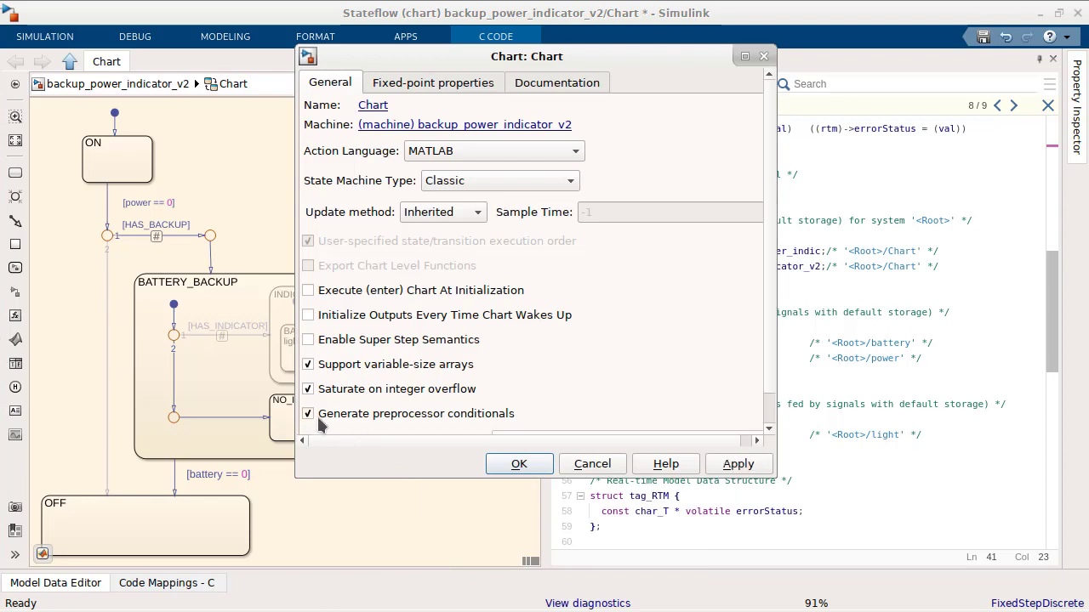
click(506, 465)
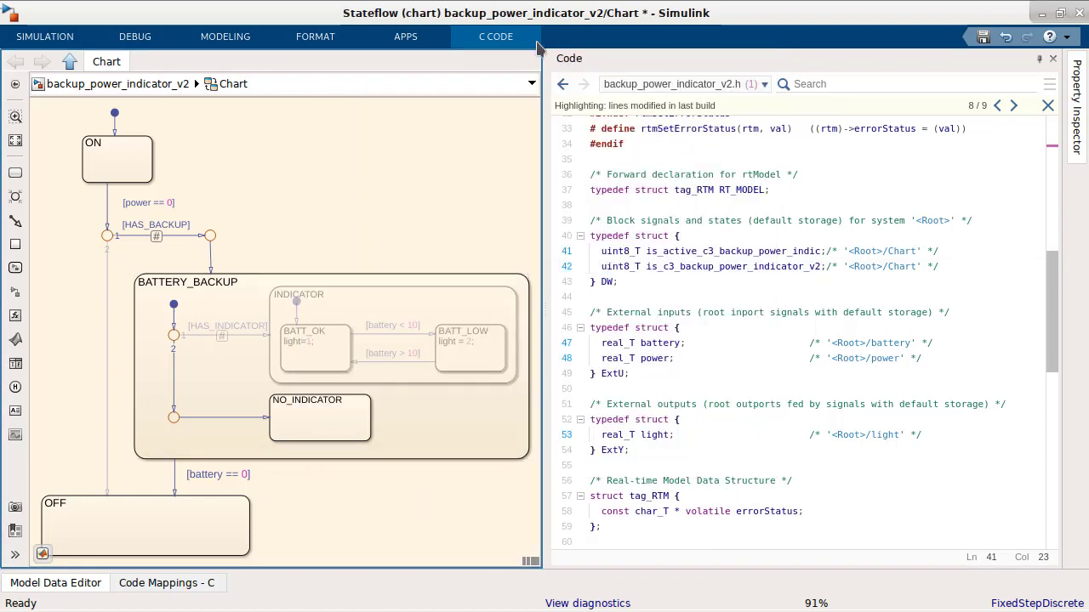
Regenerate the C code and review the #if HAS_BACKUP guards in the step function
click(504, 44)
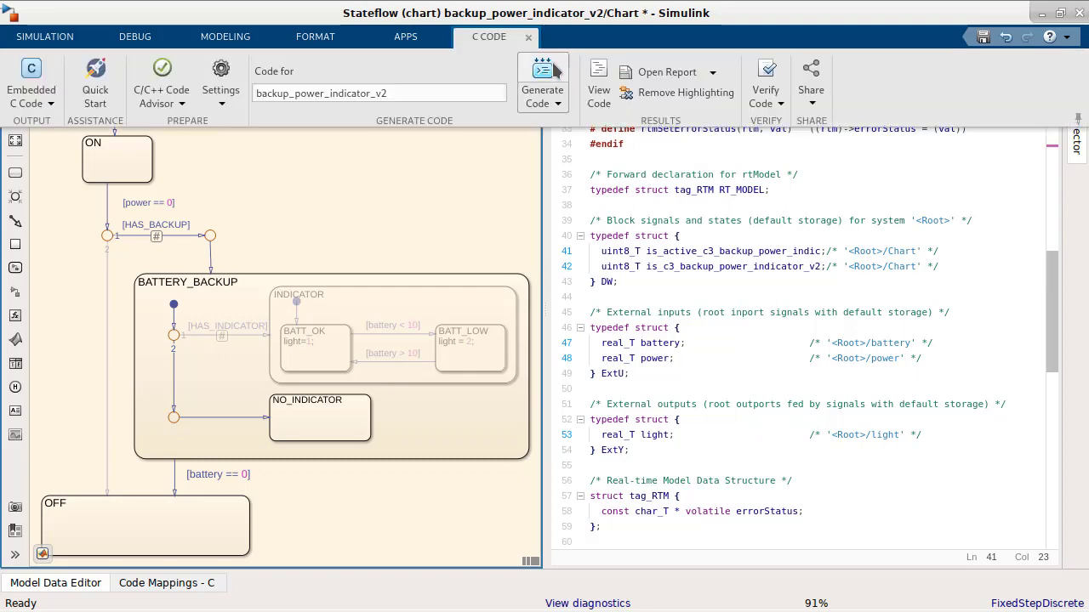
click(552, 73)
scroll(765, 296, down, 3)
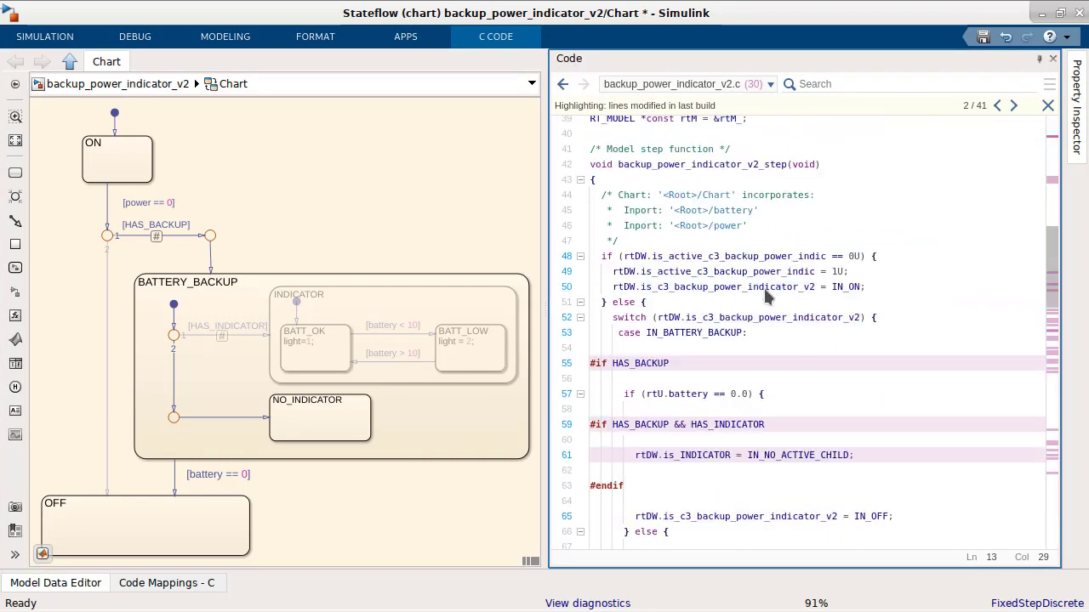
click(730, 332)
Show backup_power_indicator_v2.h and review its #ifndef/#error checks for HAS_BACKUP and HAS_INDICATOR
click(752, 86)
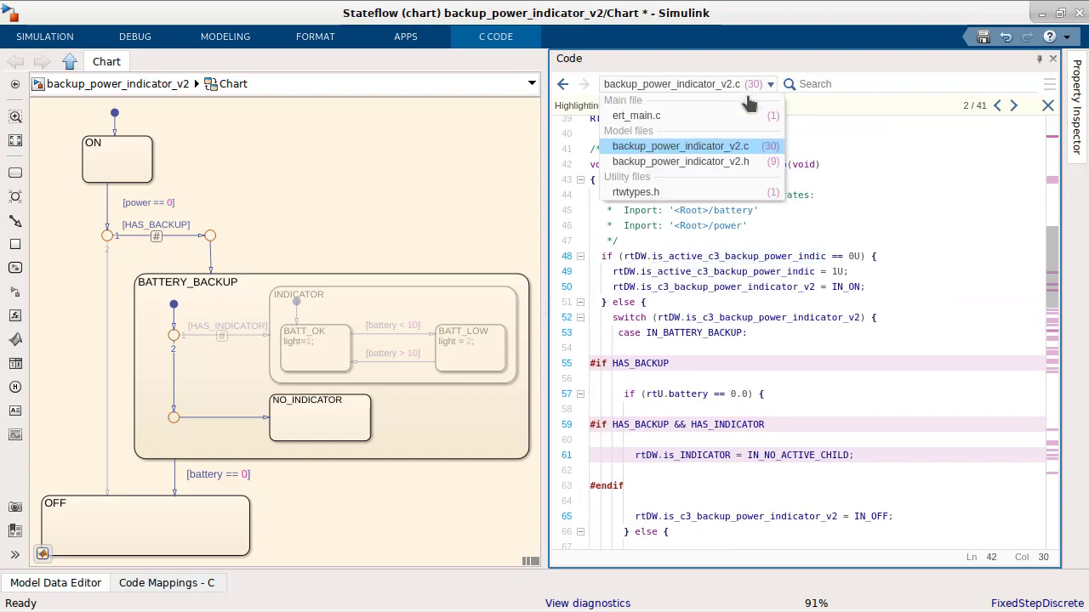
click(718, 161)
scroll(786, 385, down, 6)
scroll(786, 384, down, 3)
scroll(786, 384, up, 10)
scroll(786, 384, down, 3)
click(786, 382)
scroll(786, 385, down, 3)
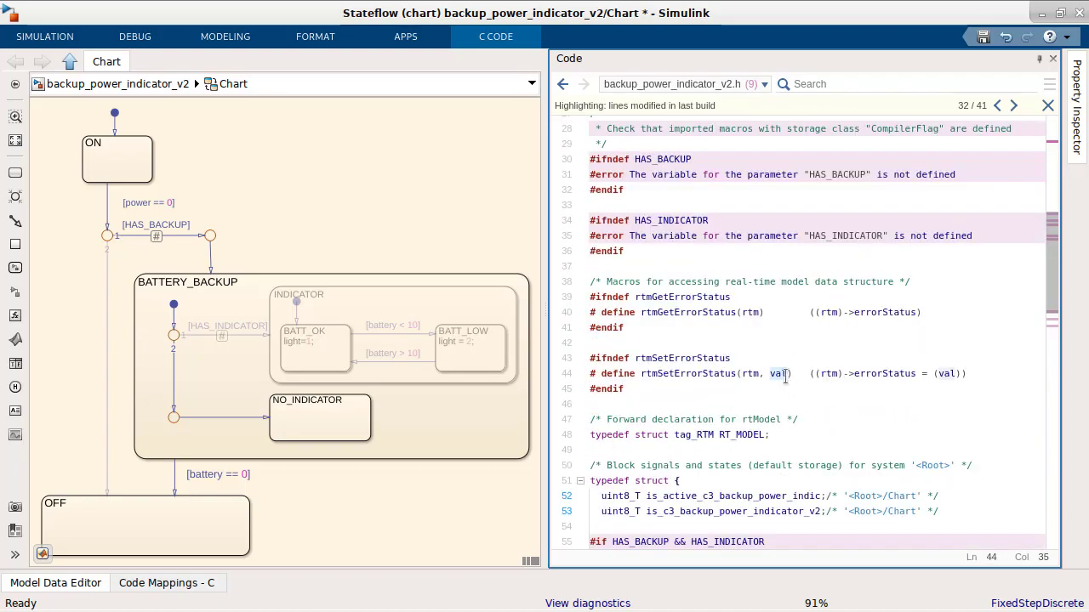